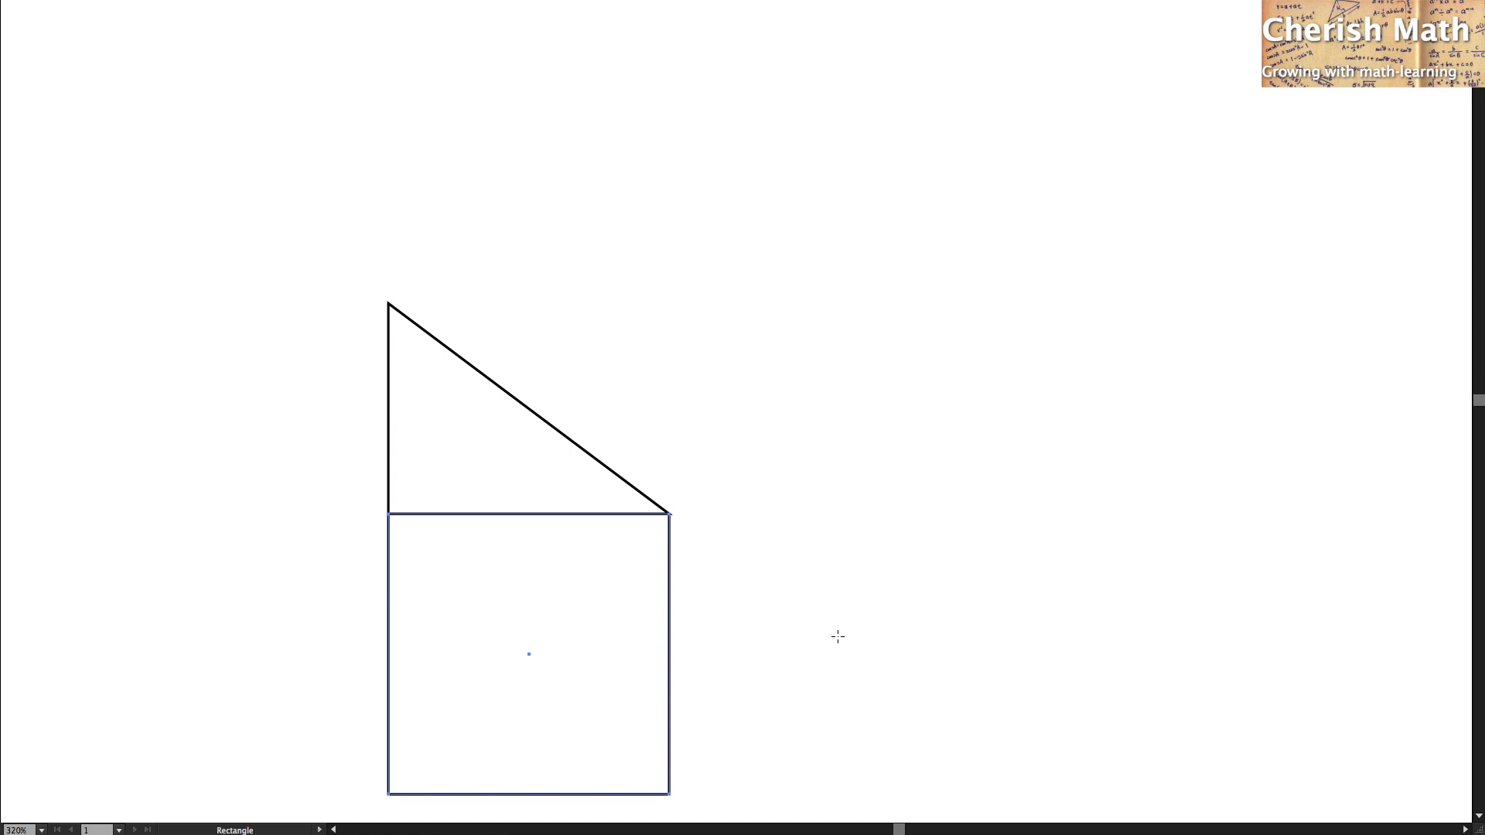
- Draw a square outward on the triangle's vertical leg, with its side matching the full length of that leg
key(ctrl+shift+a)
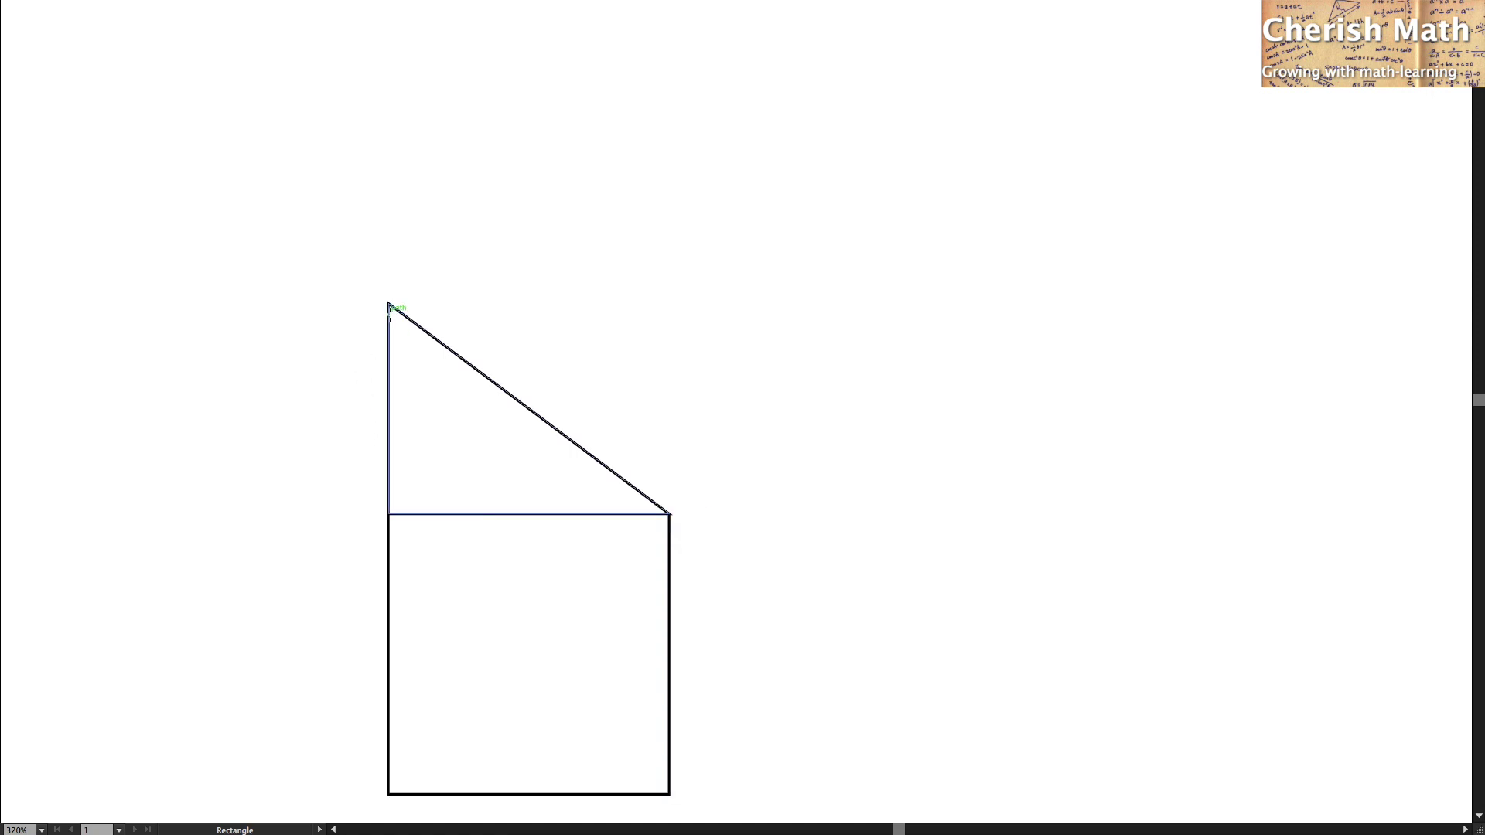
drag(389, 303, 293, 511)
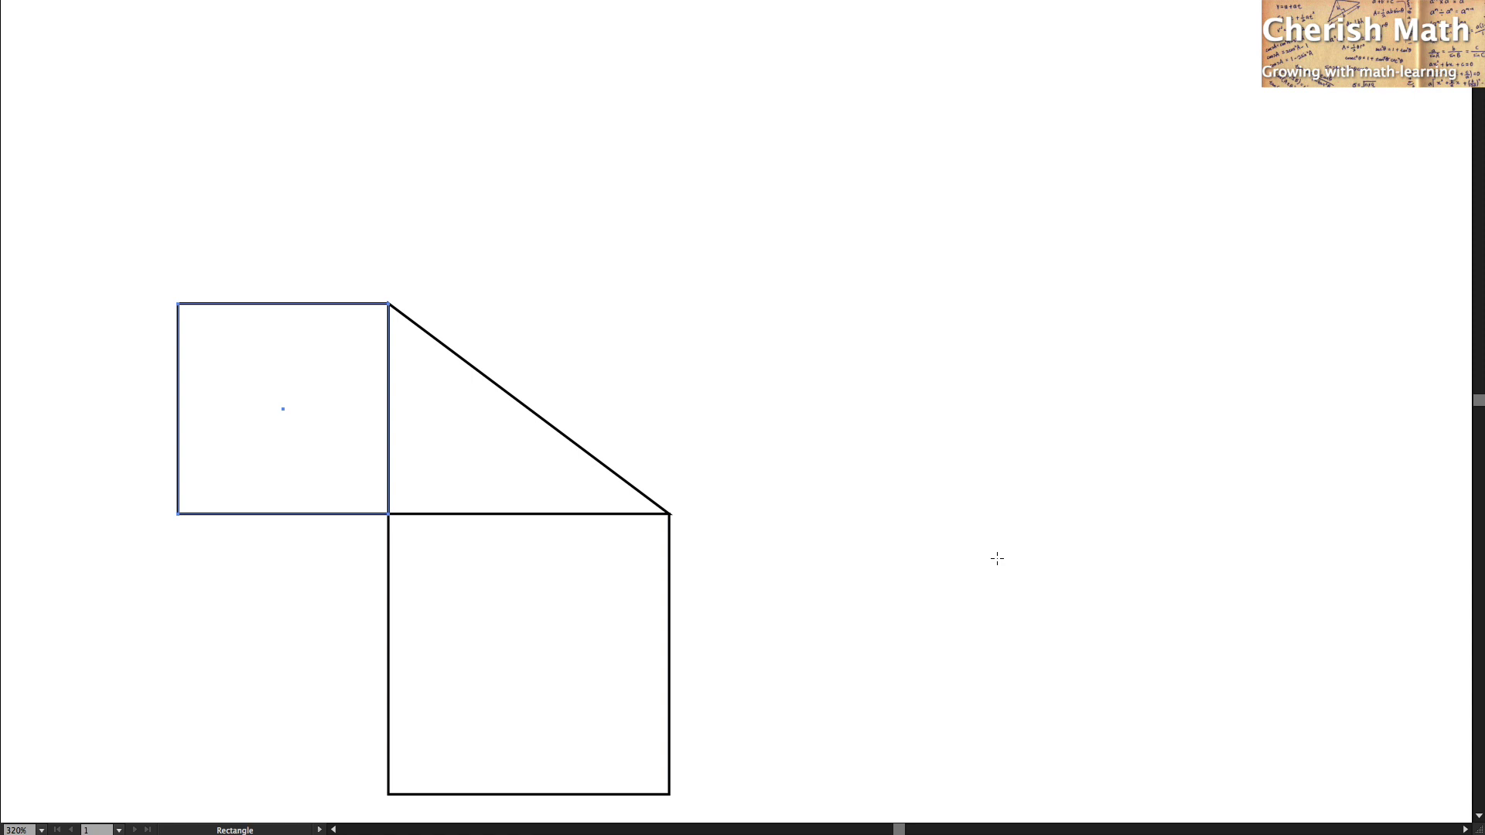
key(v)
click(917, 313)
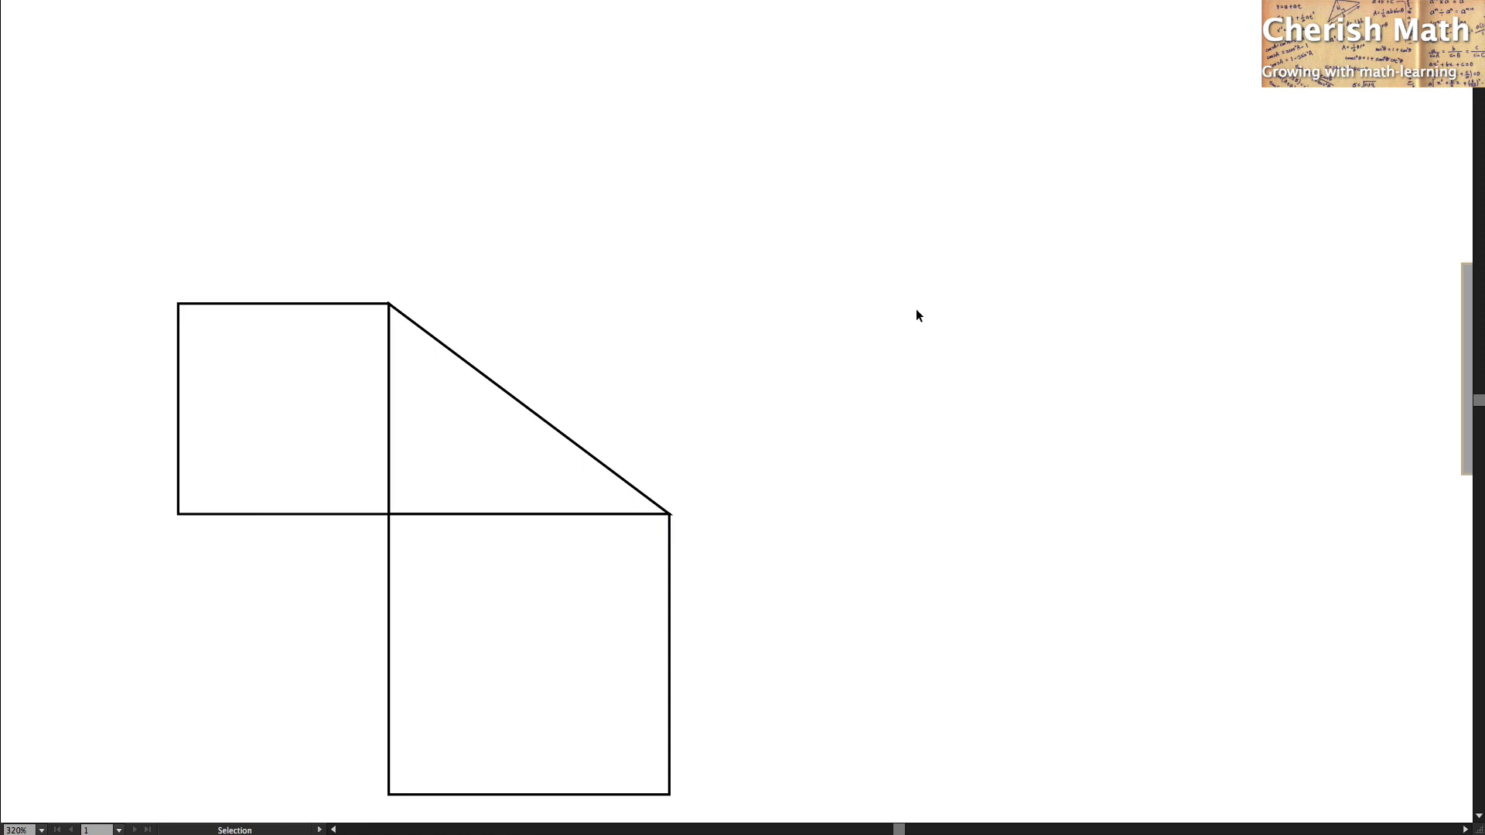
- Show all hidden objects, including the tilted square on the triangle's hypotenuse, and clear the selection
key(a)
key(alt)
key(ctrl+alt+3)
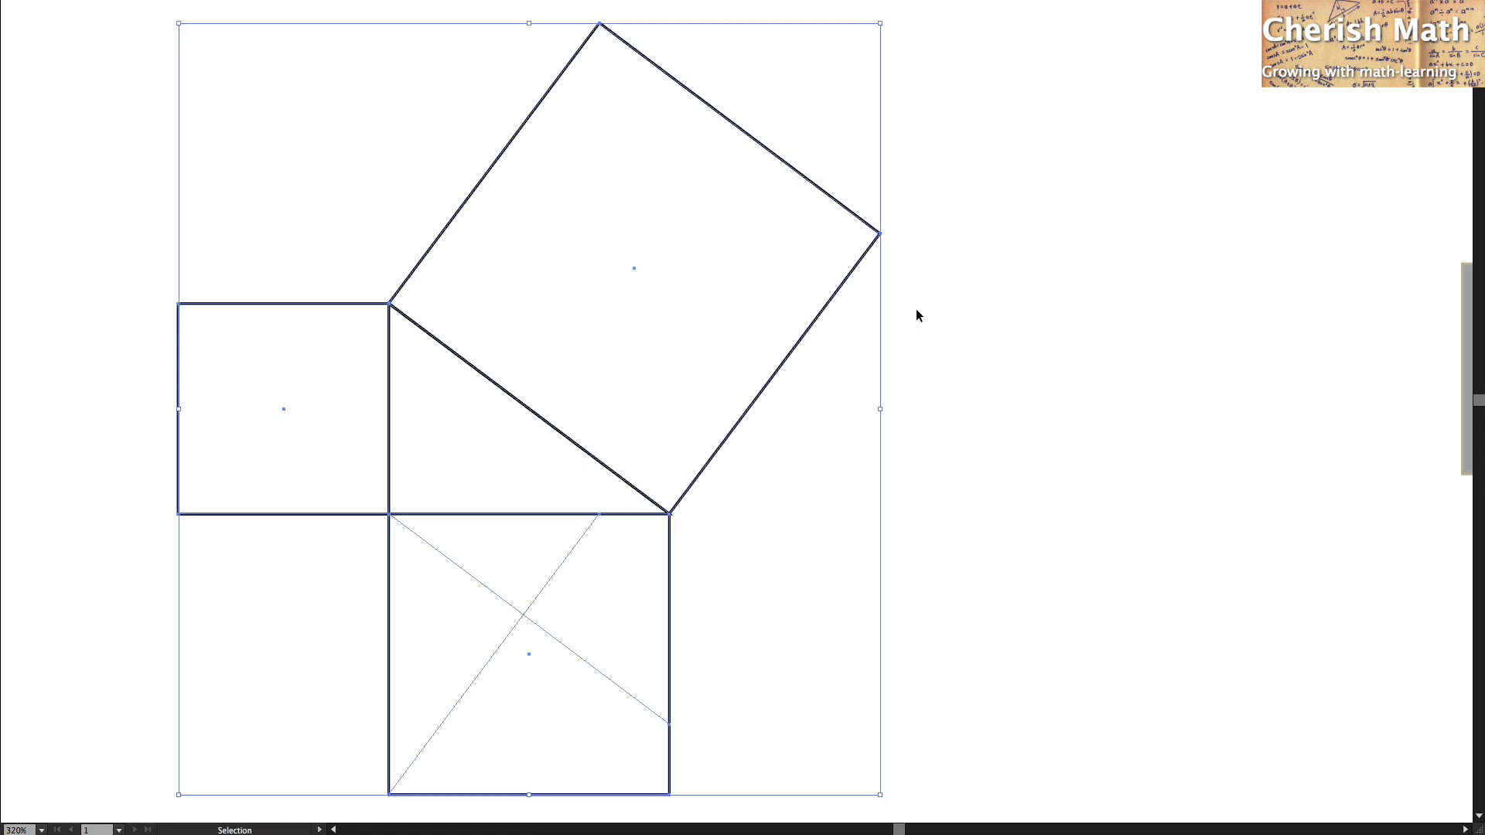
click(946, 355)
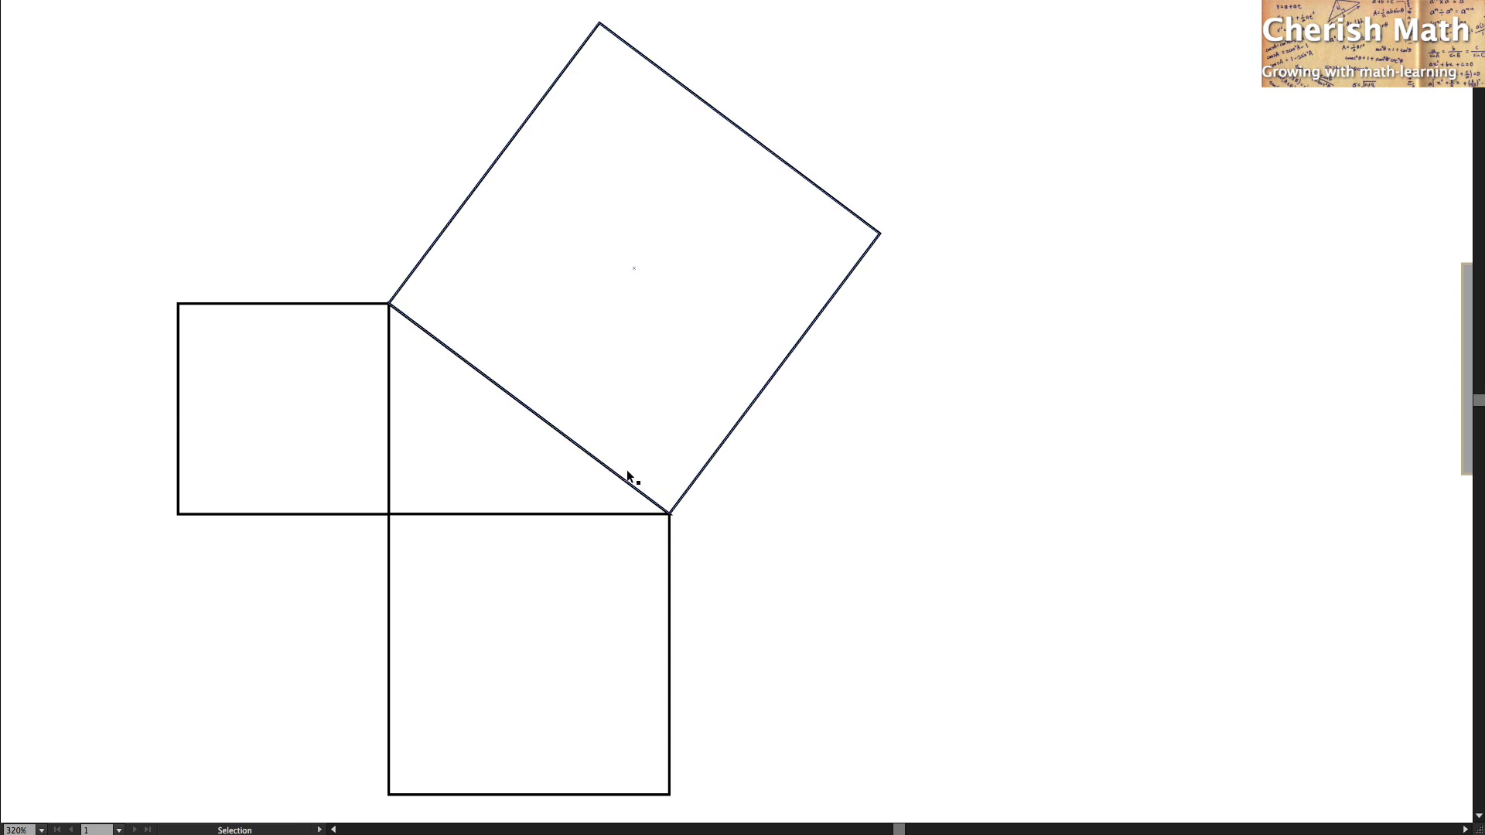
- Draw a red line along the hypotenuse and move it straight down so it starts at the lower square's upper-left corner
key(p)
click(388, 304)
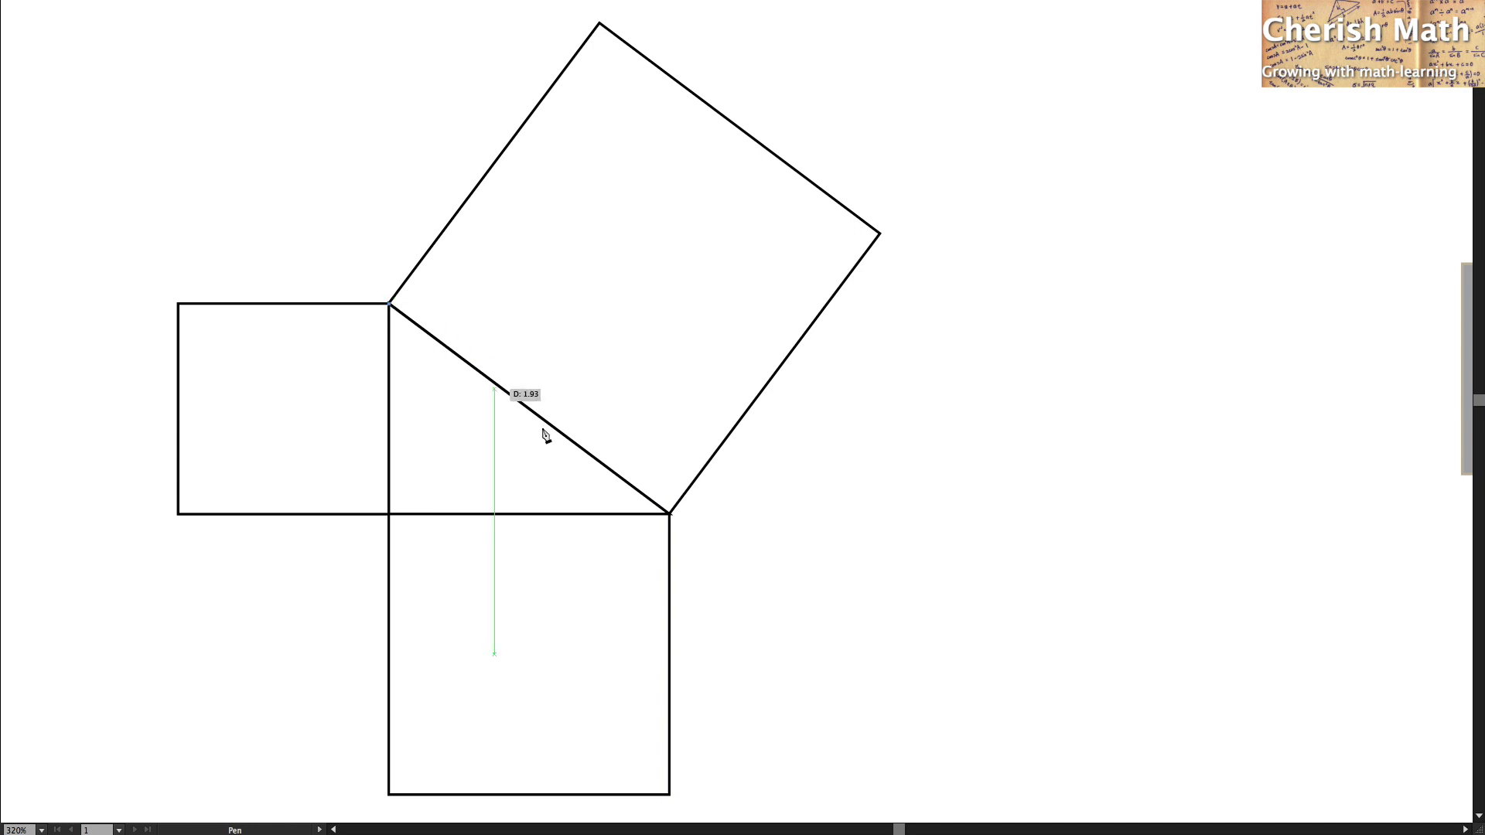
click(670, 514)
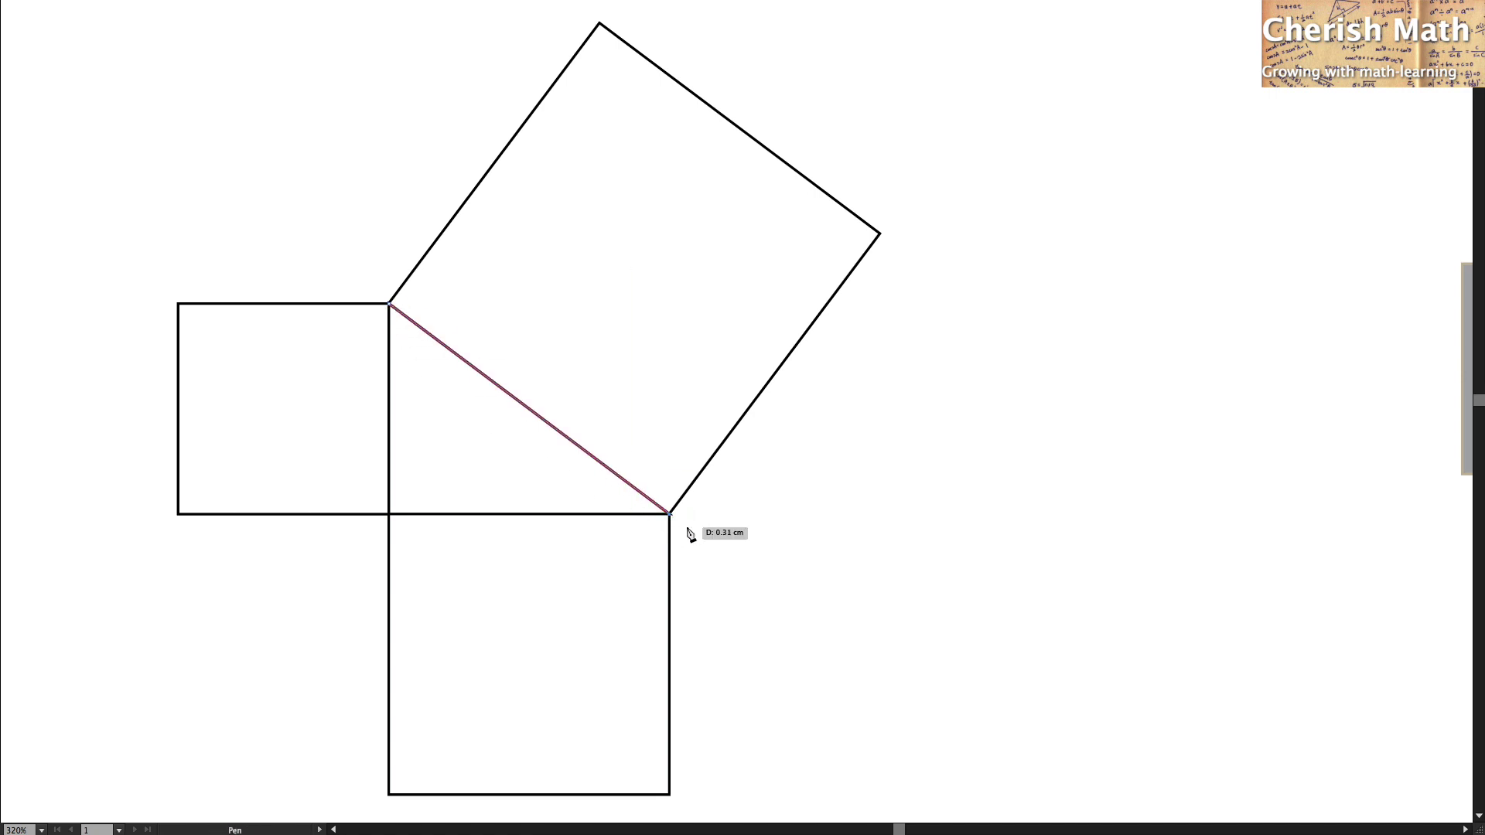
key(v)
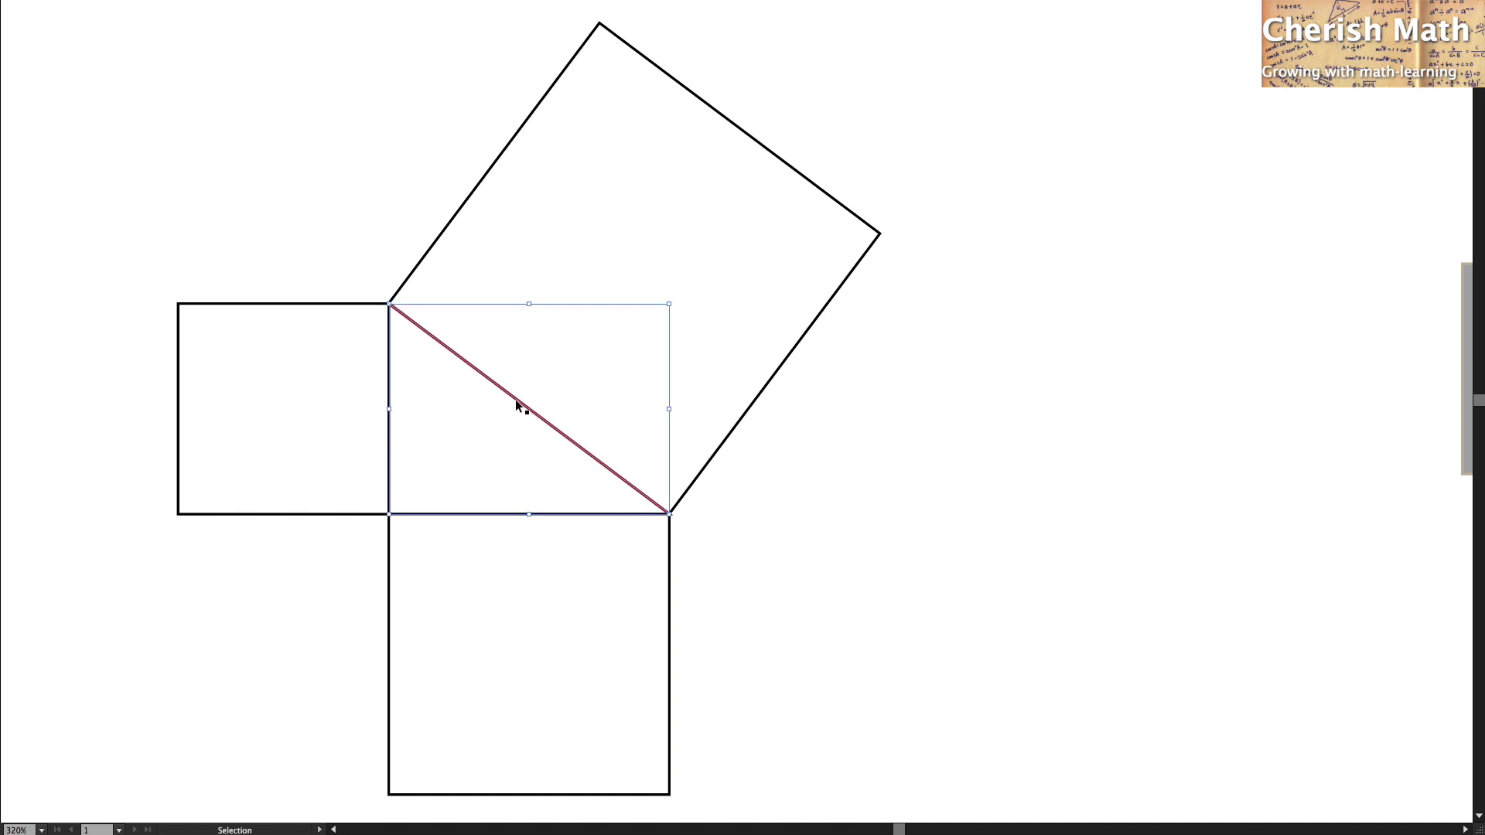
drag(517, 405, 516, 615)
click(801, 604)
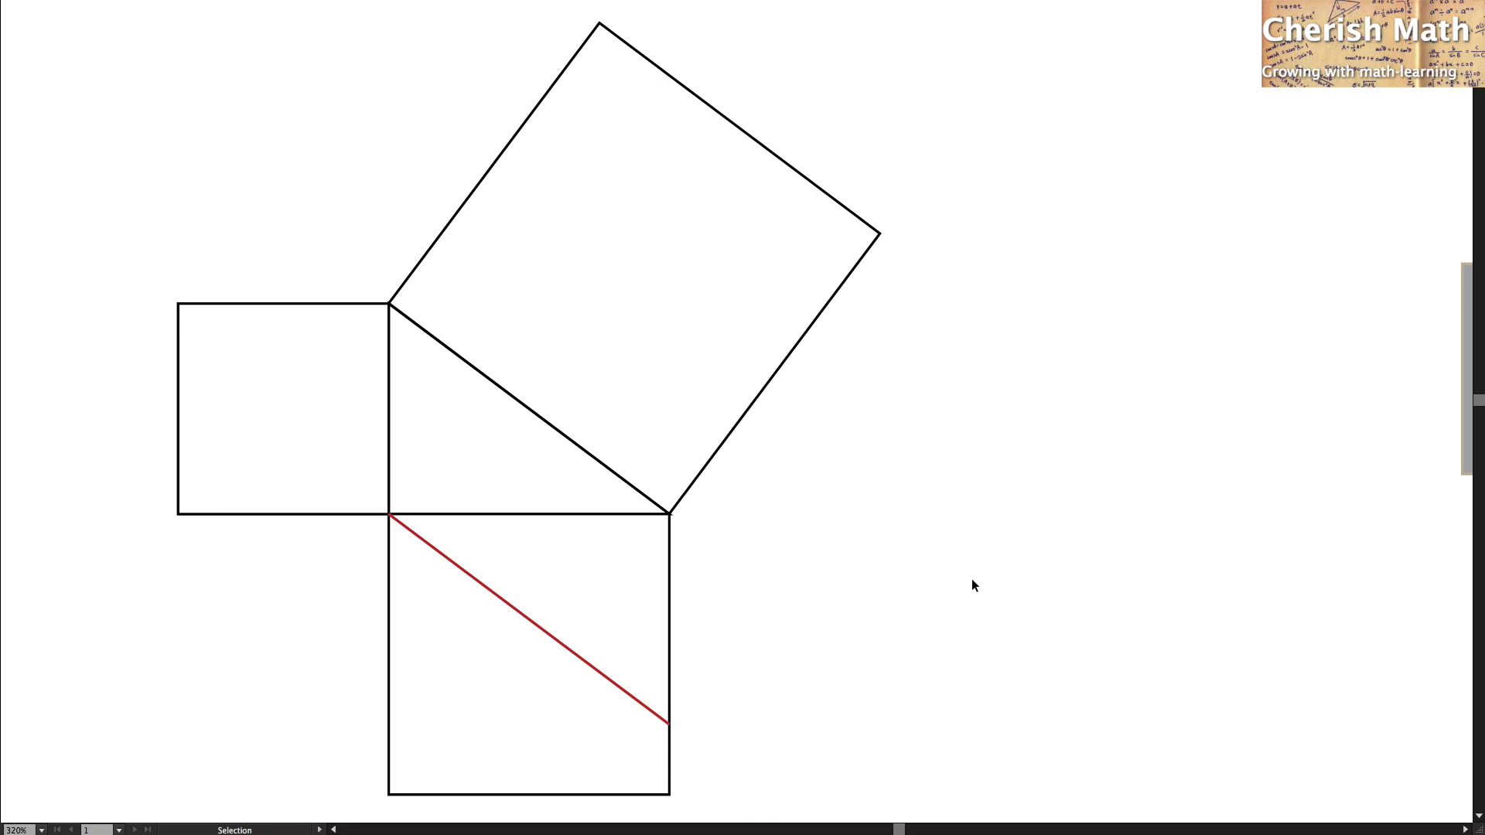
- Draw a red line along the tilted square's lower-right side and move it 4 cm left and 4 cm down into the lower square
key(p)
click(881, 235)
click(671, 514)
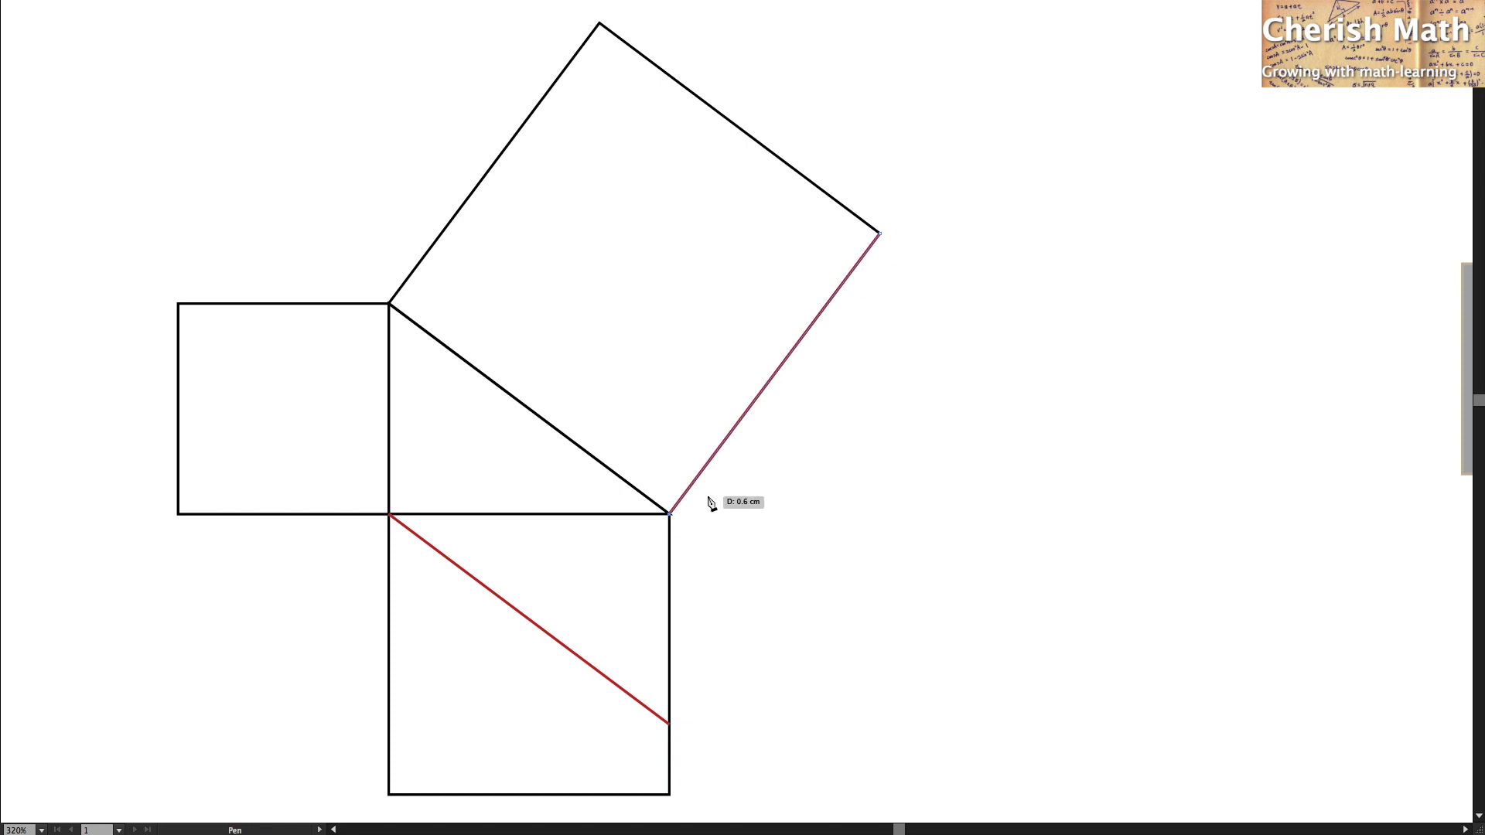
key(v)
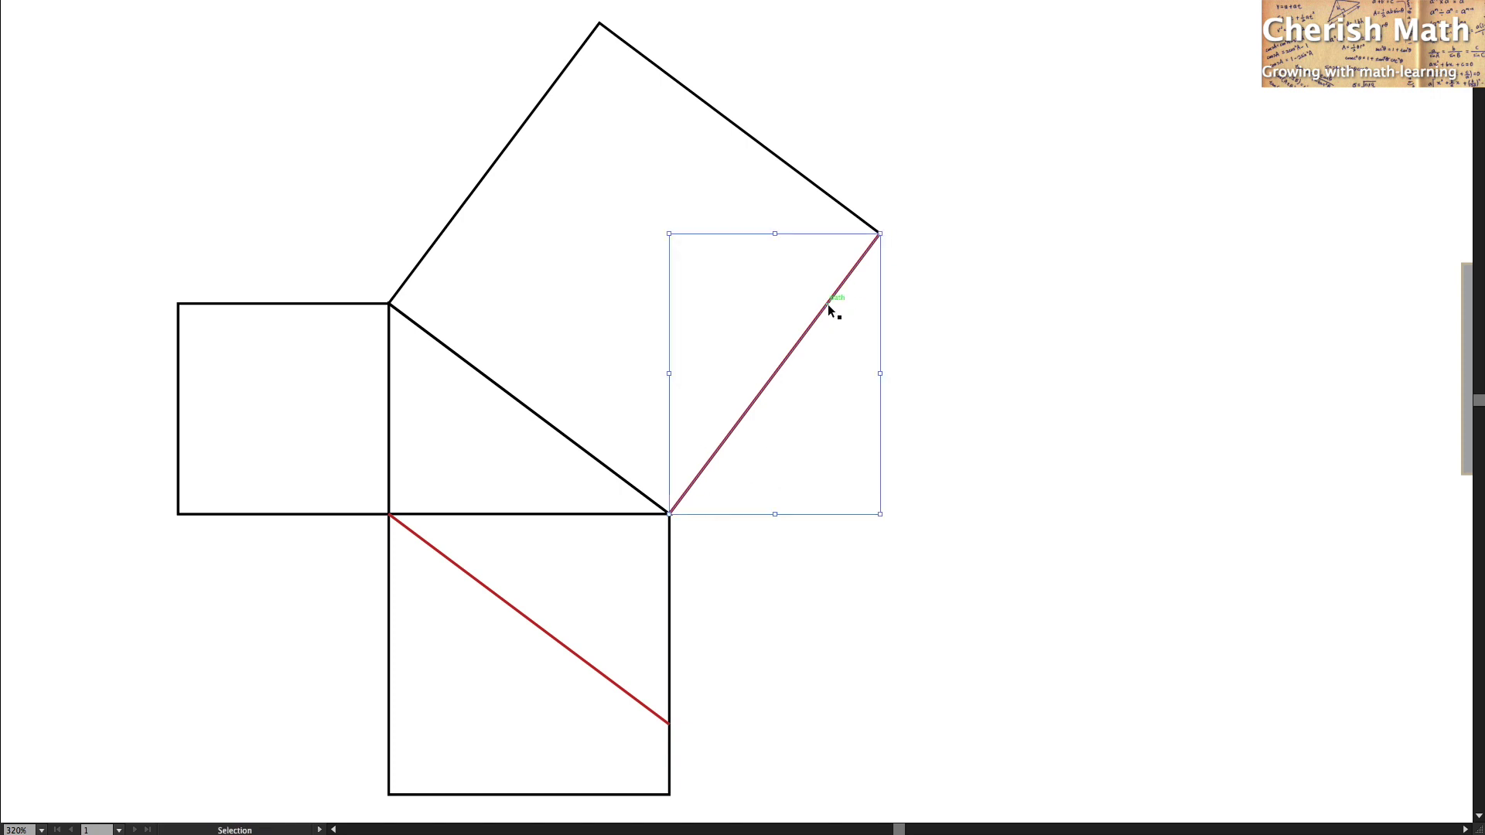
drag(828, 307, 546, 590)
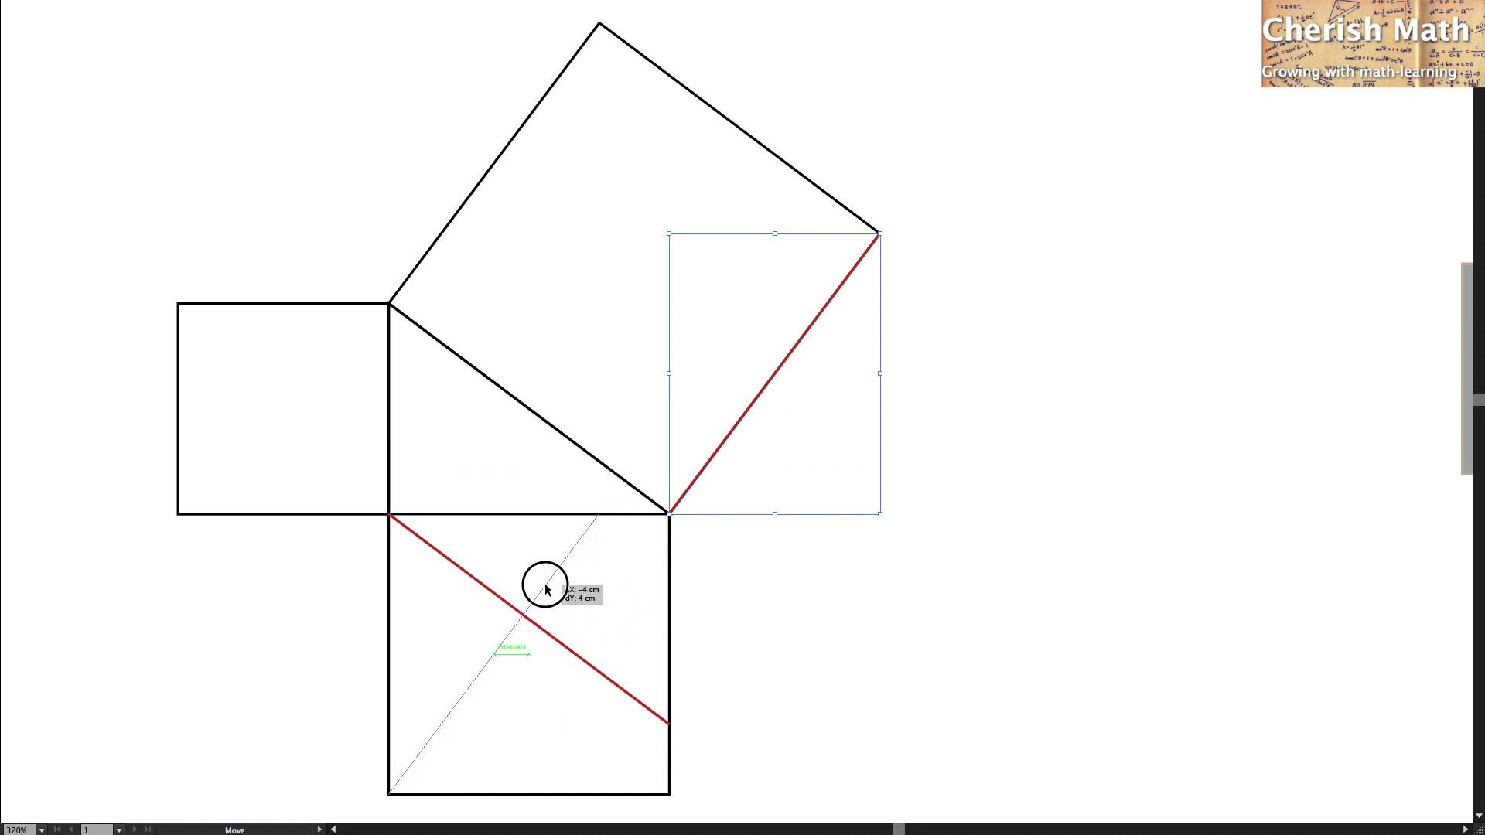
drag(546, 590, 546, 590)
click(940, 603)
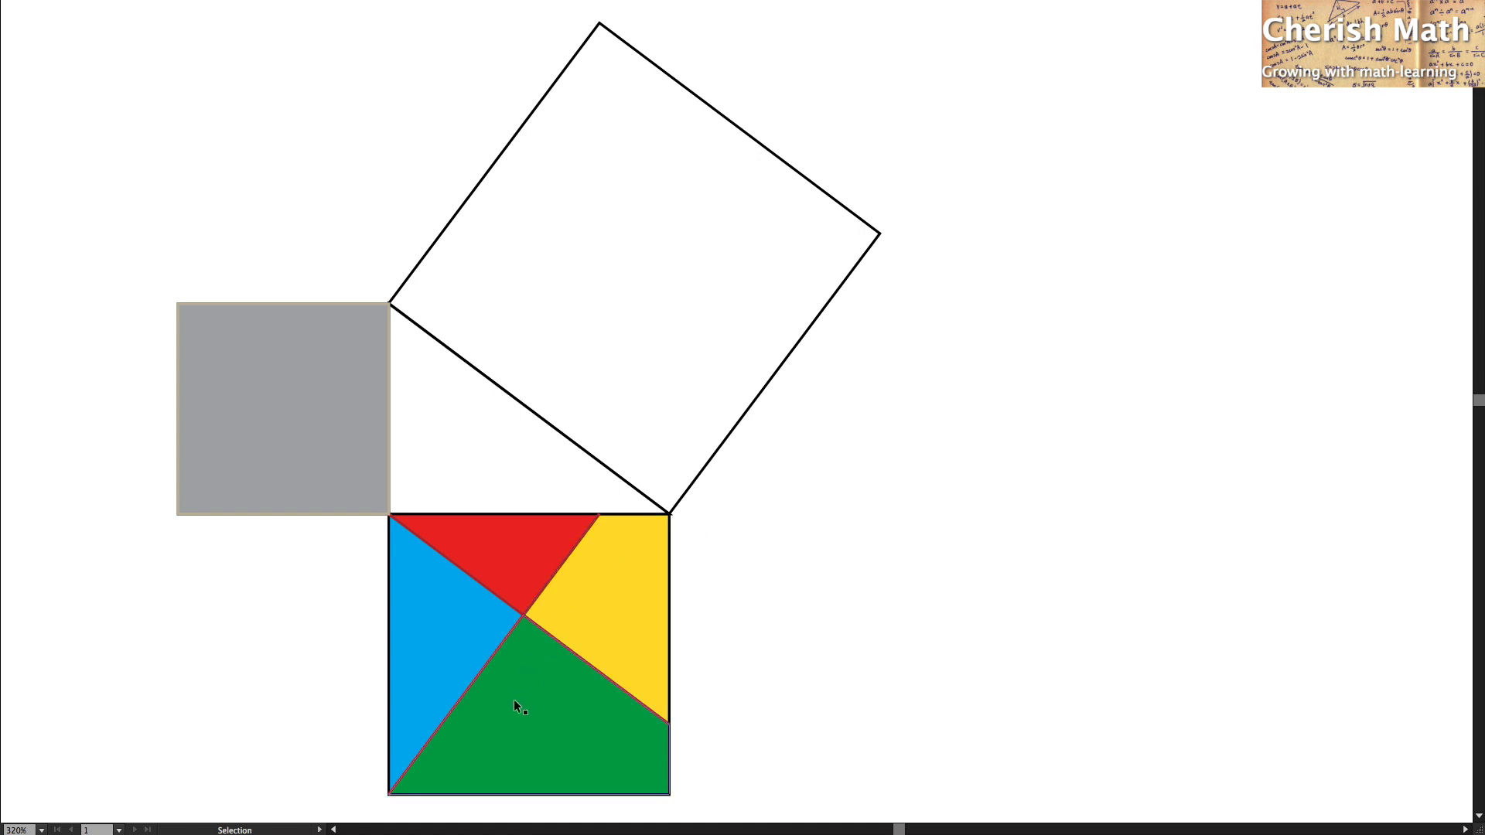
- Move the green piece into the tilted square's top corner and the yellow piece into its left corner
drag(516, 705, 593, 116)
click(955, 413)
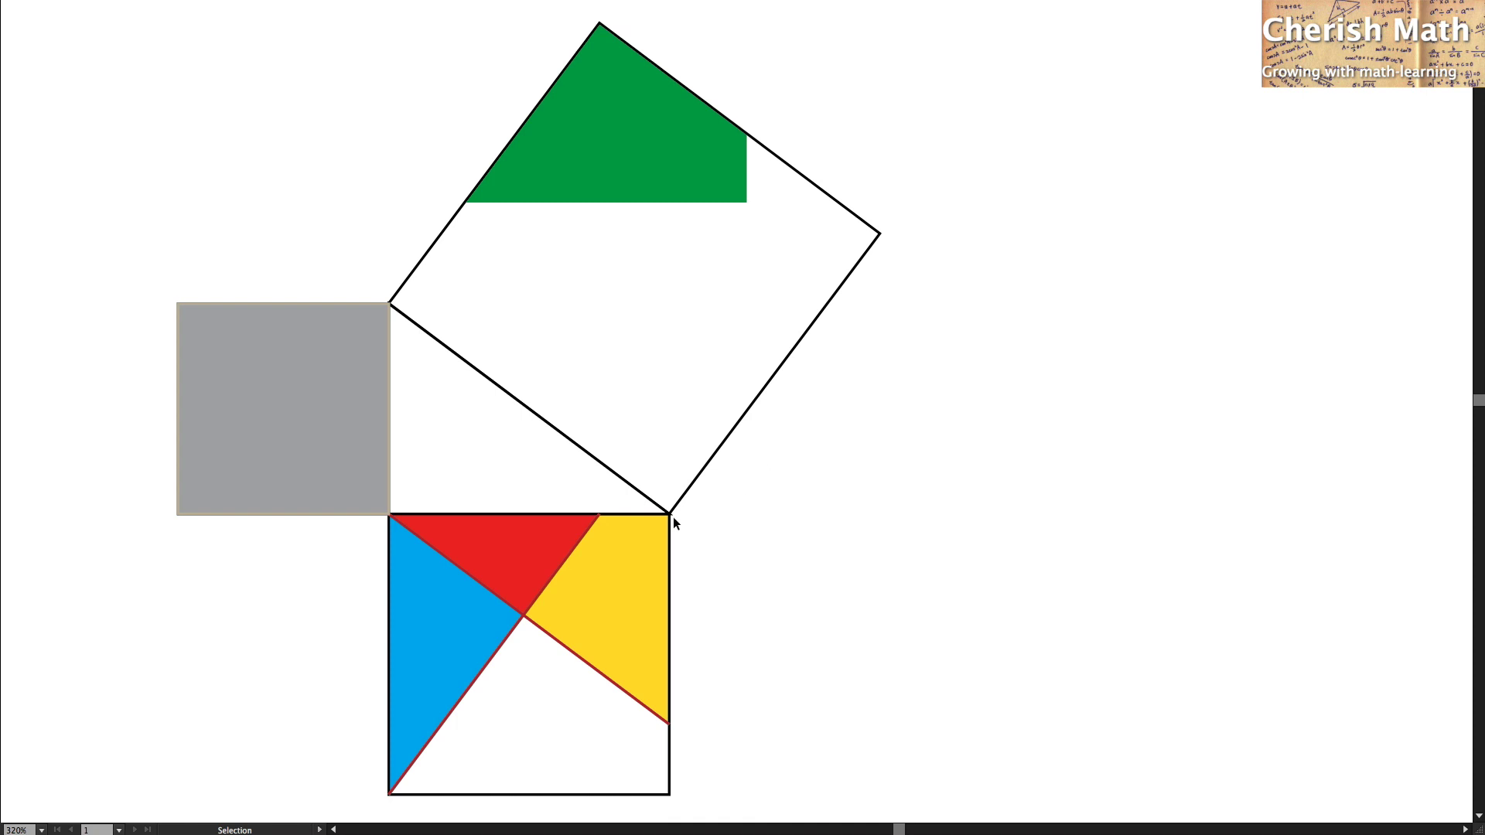
drag(596, 585, 461, 282)
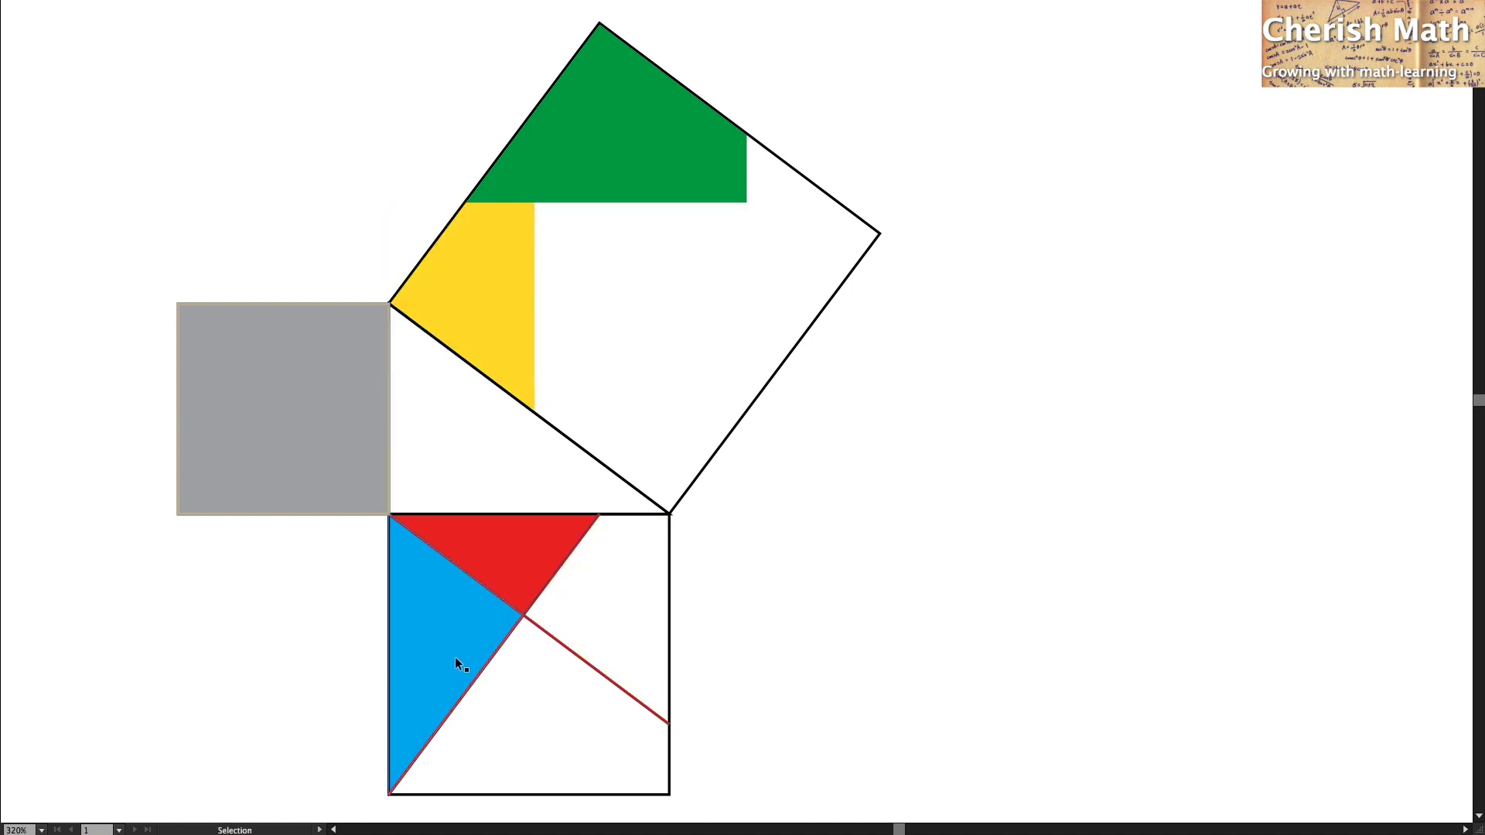
- Move the blue piece into the tilted square's right corner and the red triangle into its bottom corner
drag(451, 659, 810, 285)
click(1058, 431)
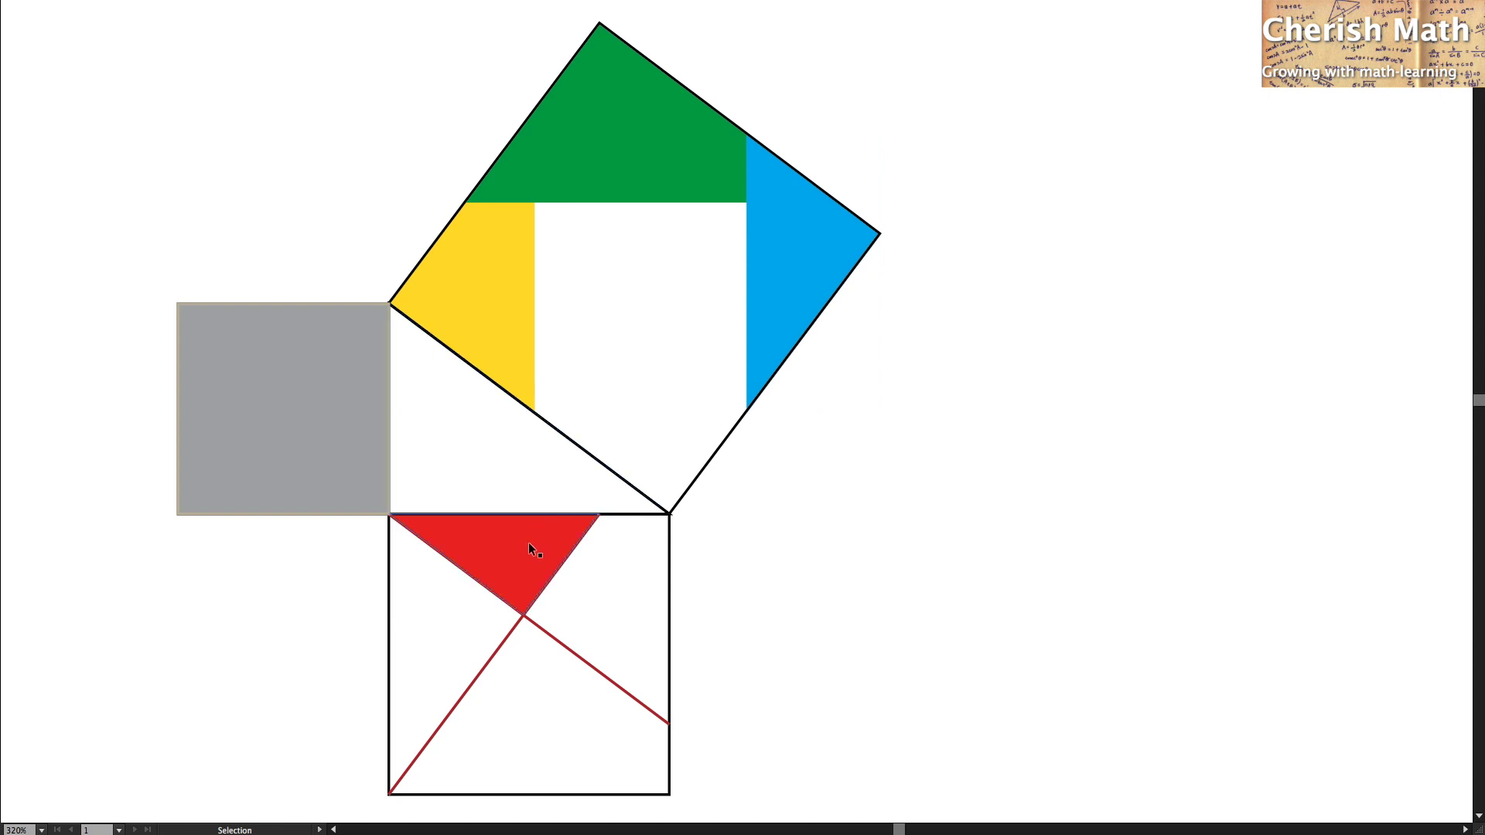
drag(532, 549, 675, 447)
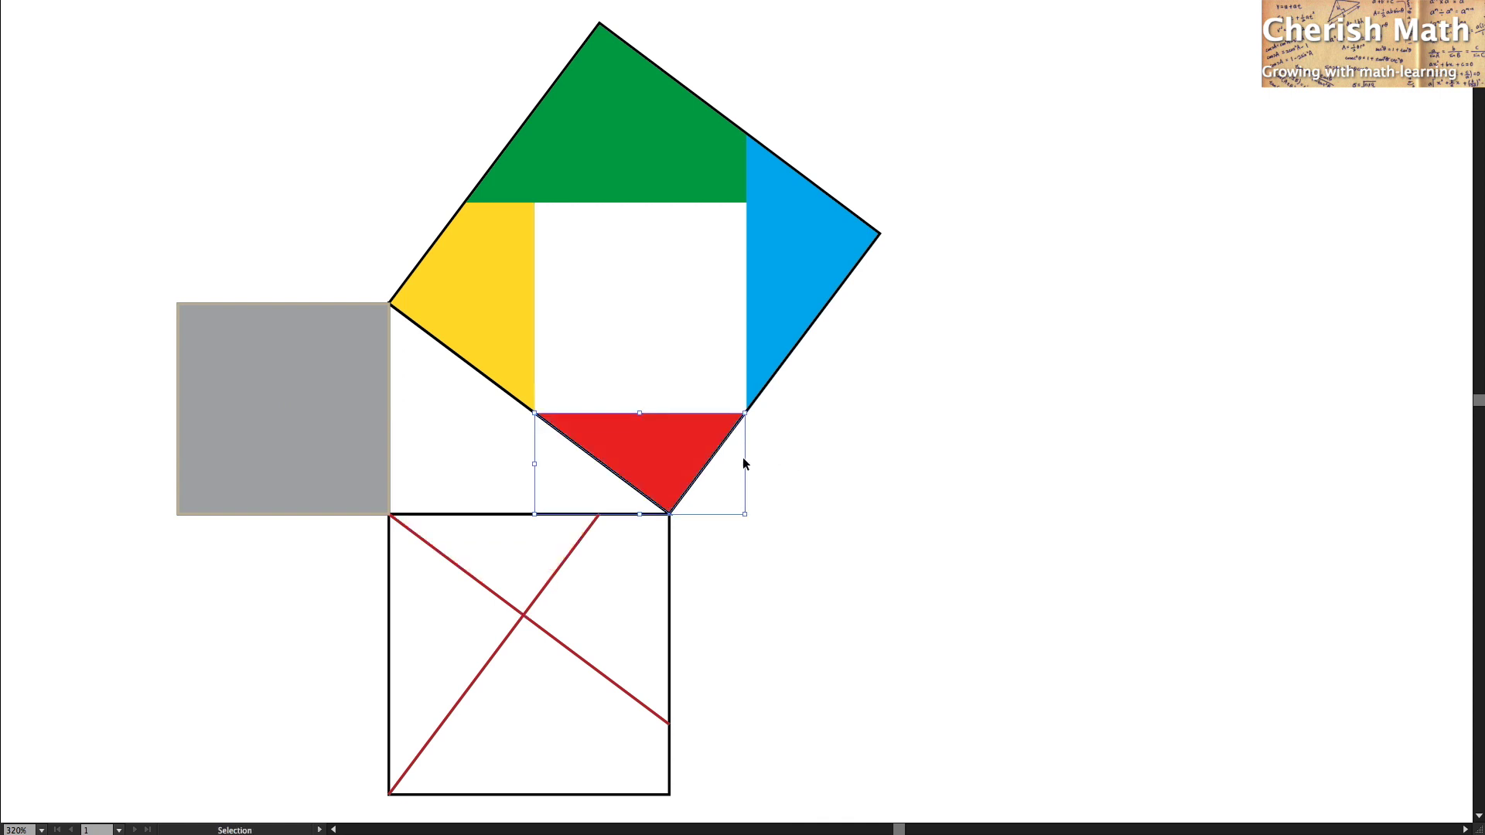
click(832, 441)
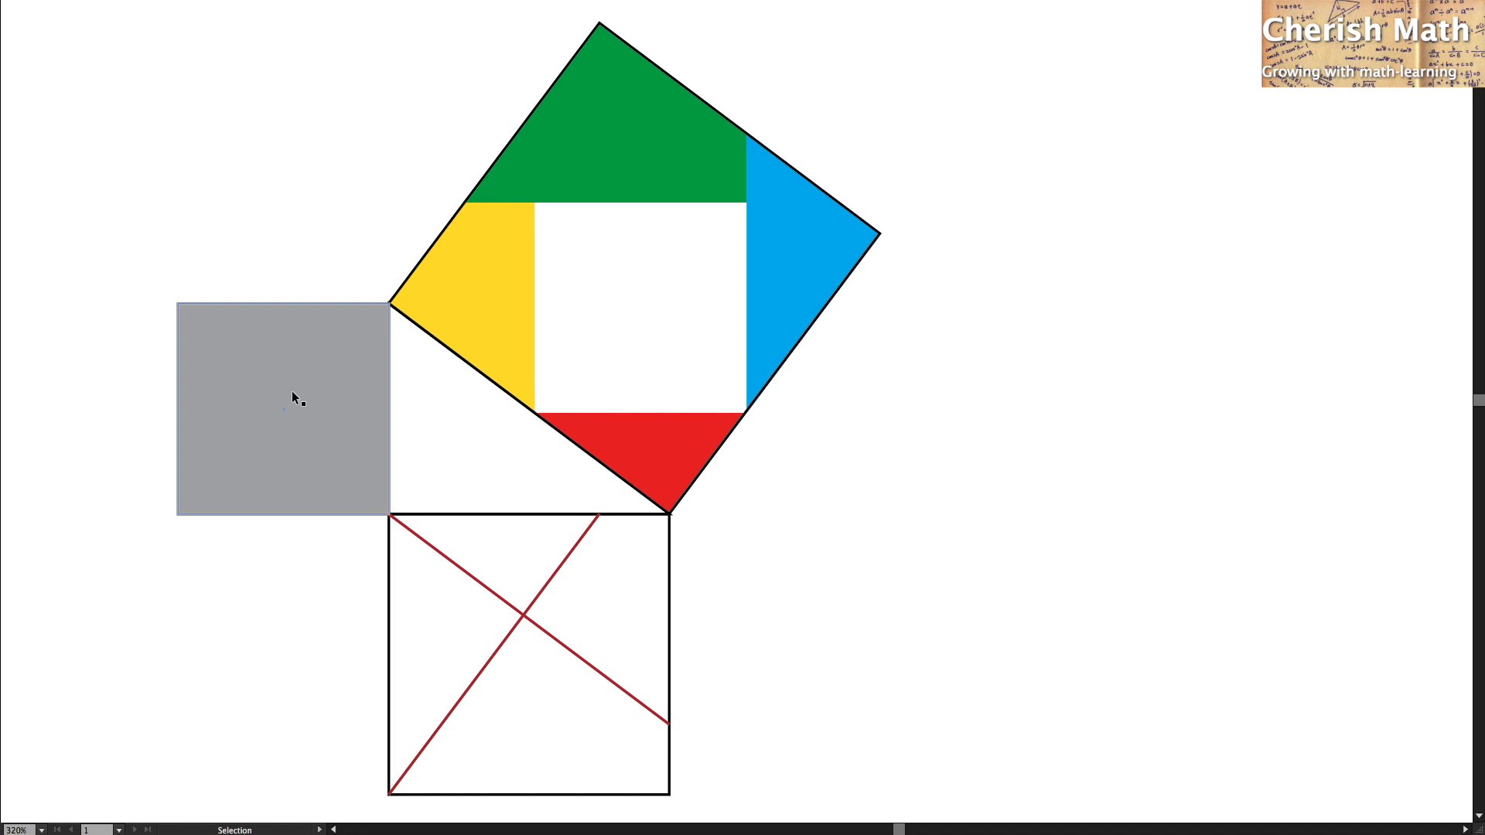
- Move the gray square into the empty center of the tilted square between the four colored pieces
drag(285, 399, 639, 294)
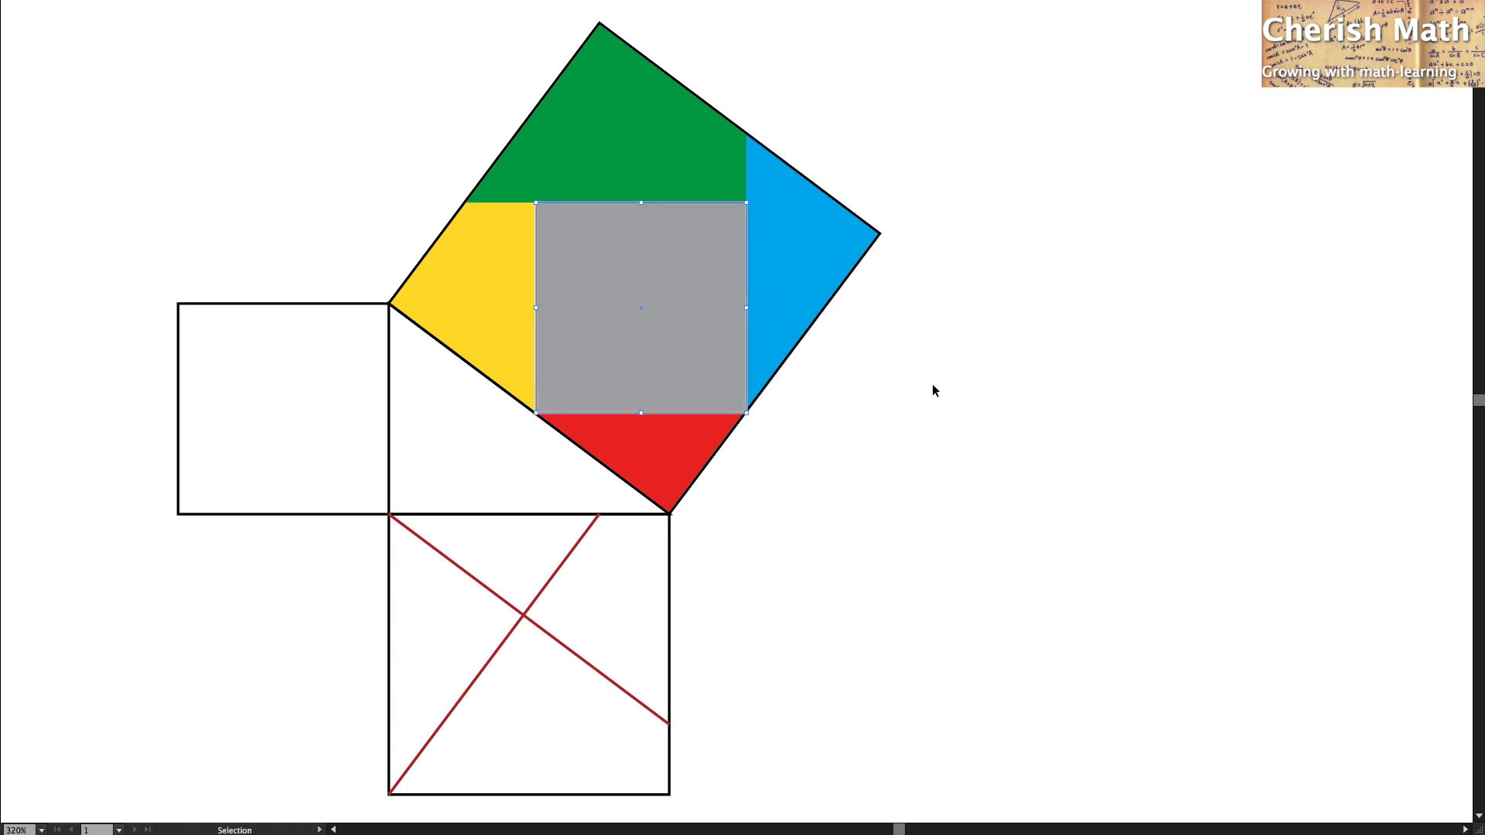
click(944, 421)
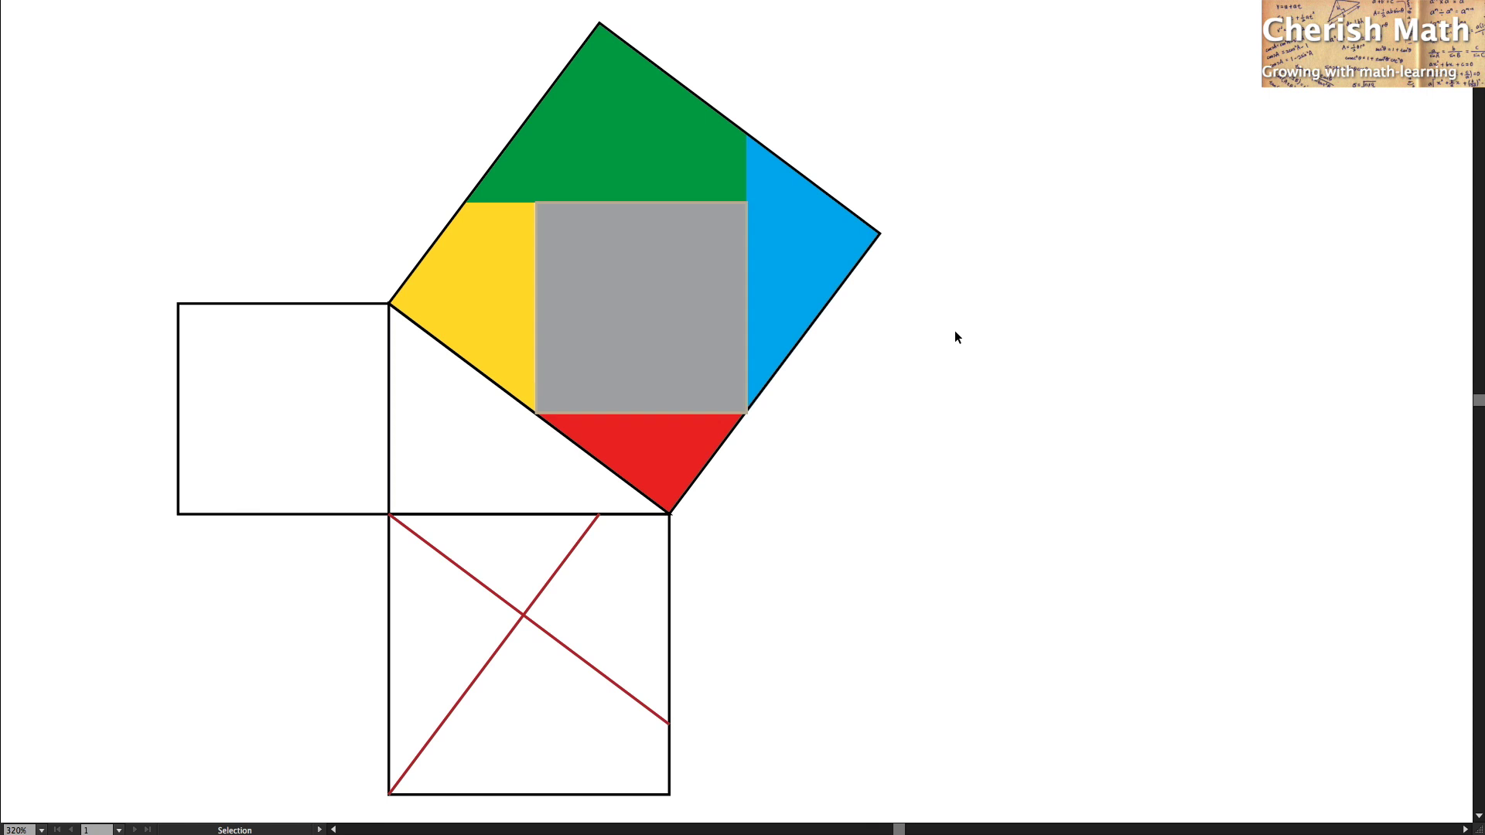
- Handwrite labels inside the triangle with the Paintbrush: a at the base, b at the vertical leg and c at the hypotenuse
key(b)
drag(501, 486, 533, 507)
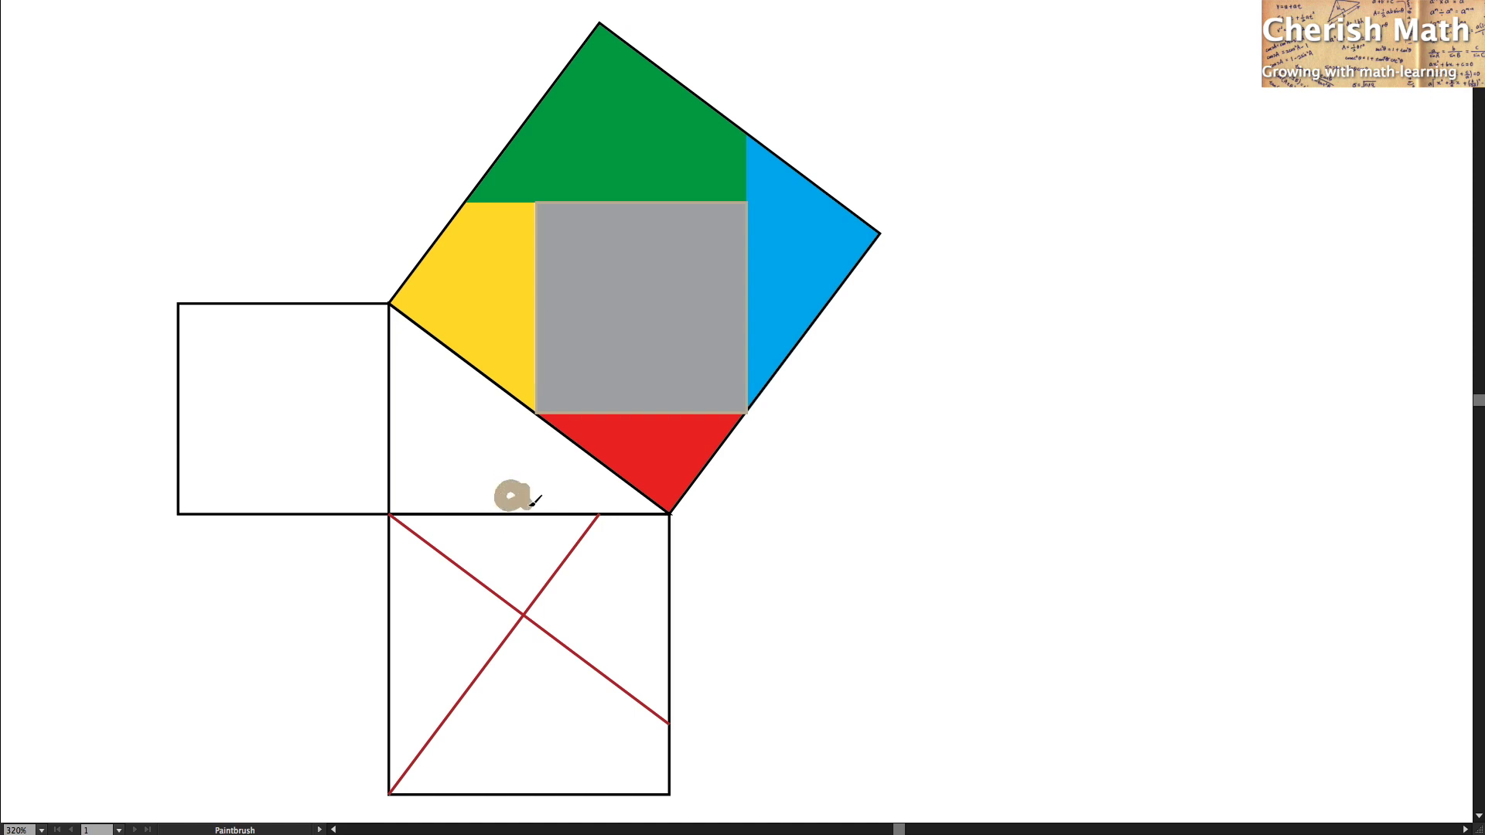
drag(404, 410, 412, 450)
mouse_move(502, 400)
mouse_down()
mouse_move(479, 411)
mouse_move(502, 426)
mouse_up()
- Handwrite the equation a² + b² = c² in the blank area beside the figure
drag(874, 471, 904, 510)
mouse_move(909, 447)
mouse_down()
mouse_move(924, 468)
mouse_move(990, 485)
mouse_up()
drag(965, 460, 968, 508)
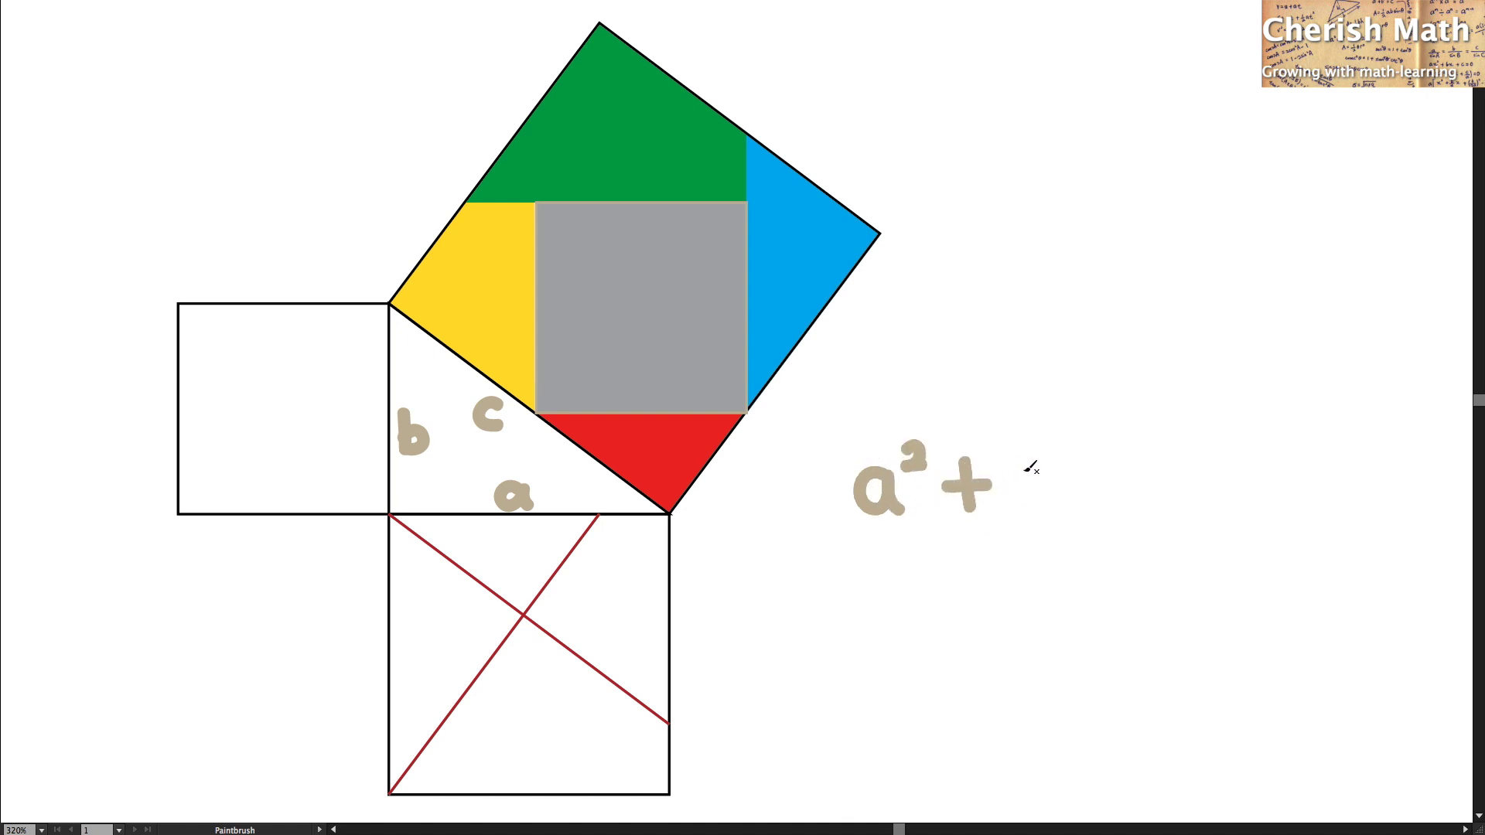
mouse_move(1014, 430)
mouse_down()
mouse_move(1018, 507)
mouse_move(1047, 471)
mouse_move(1037, 510)
mouse_move(1022, 504)
mouse_move(1060, 421)
mouse_move(1085, 449)
mouse_move(1150, 466)
mouse_move(1151, 485)
mouse_move(1196, 457)
mouse_move(1196, 498)
mouse_move(1220, 499)
mouse_up()
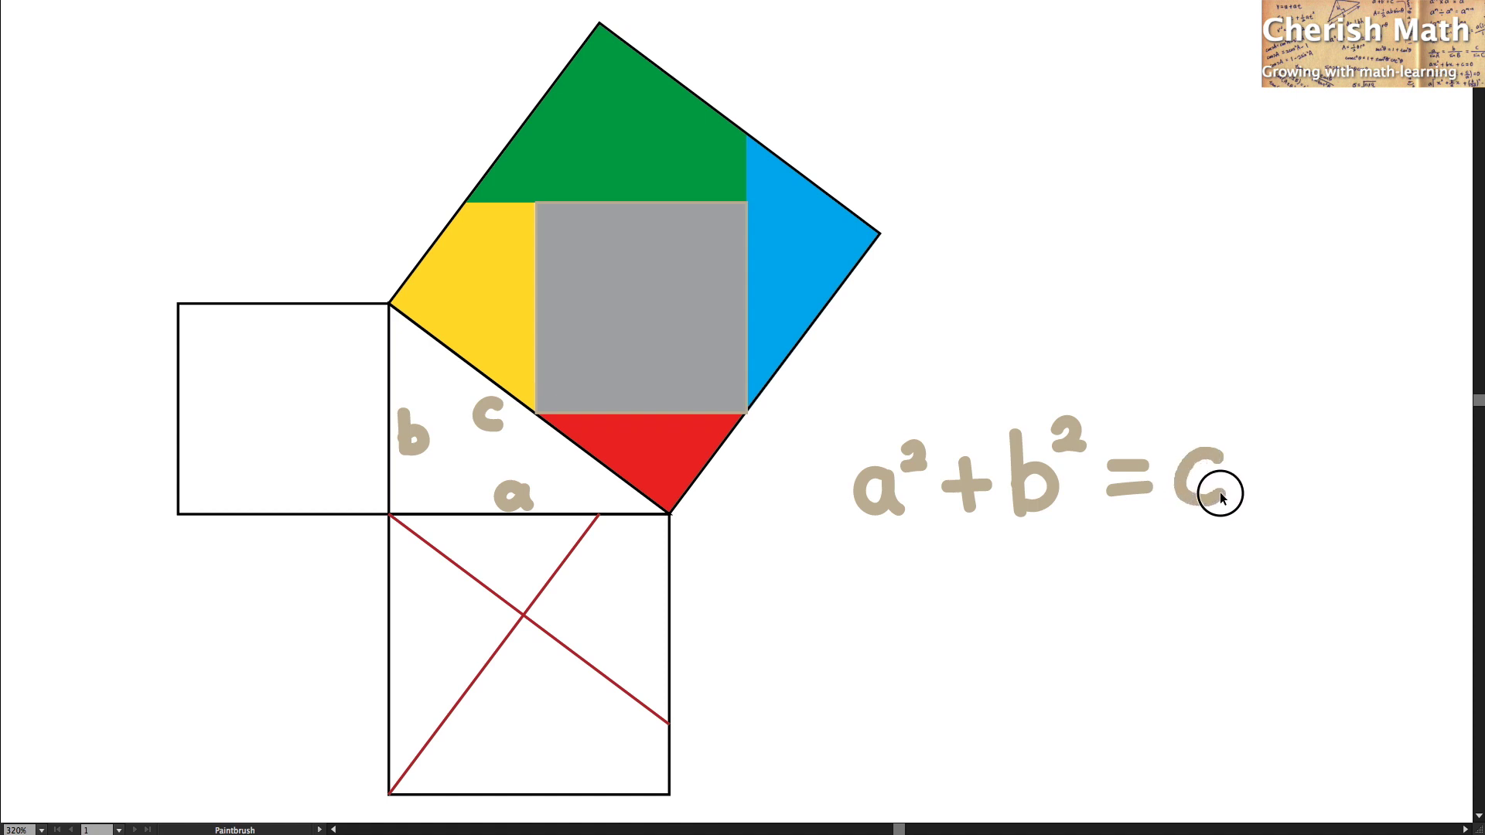
mouse_move(1229, 419)
mouse_down()
mouse_move(1246, 414)
mouse_move(1247, 441)
mouse_move(1232, 438)
mouse_move(1256, 438)
mouse_up()
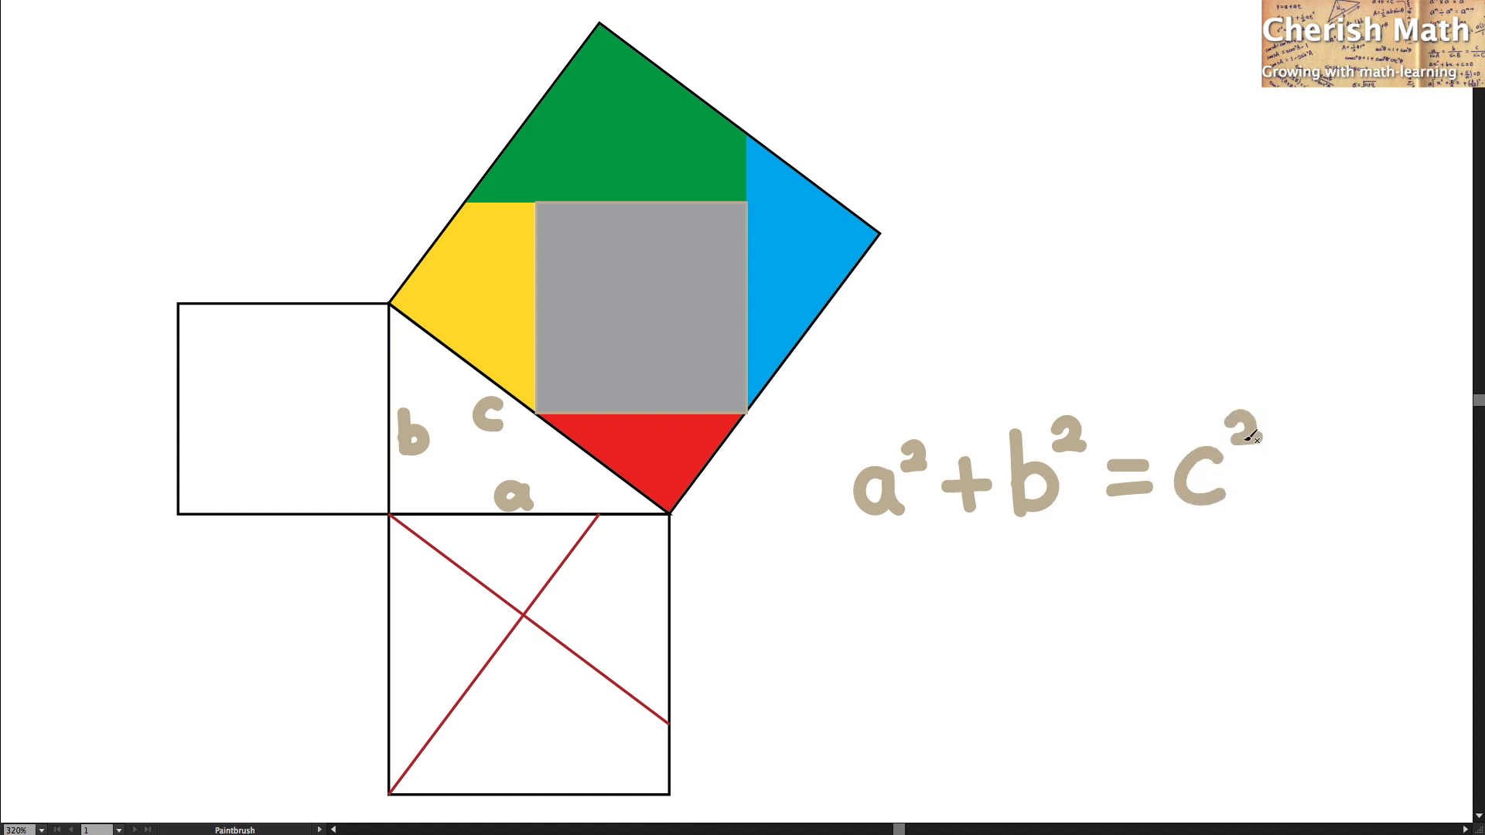